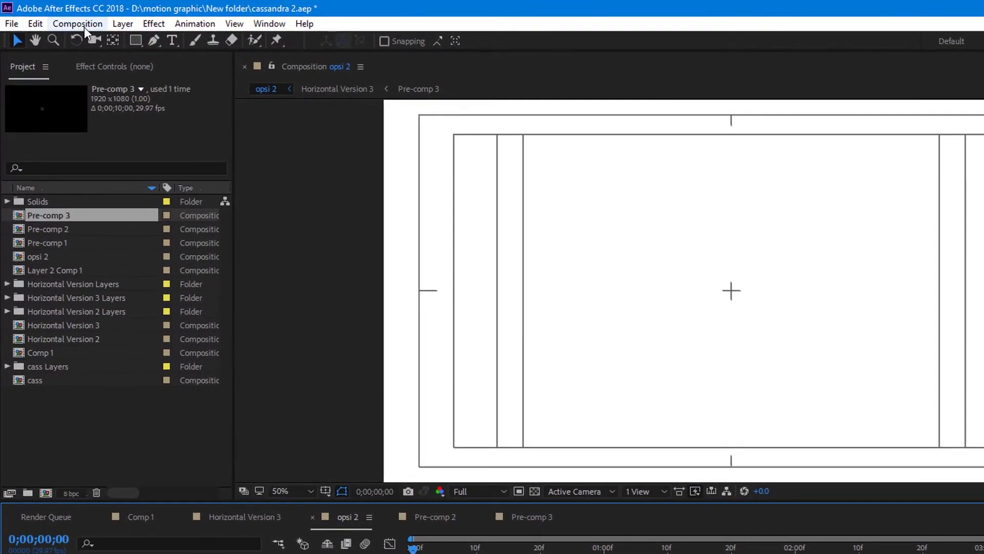
Add the opsi 2 composition to the render queue with JPEG Sequence as the output format
{"action": "left_click", "coordinate": [77, 23]}
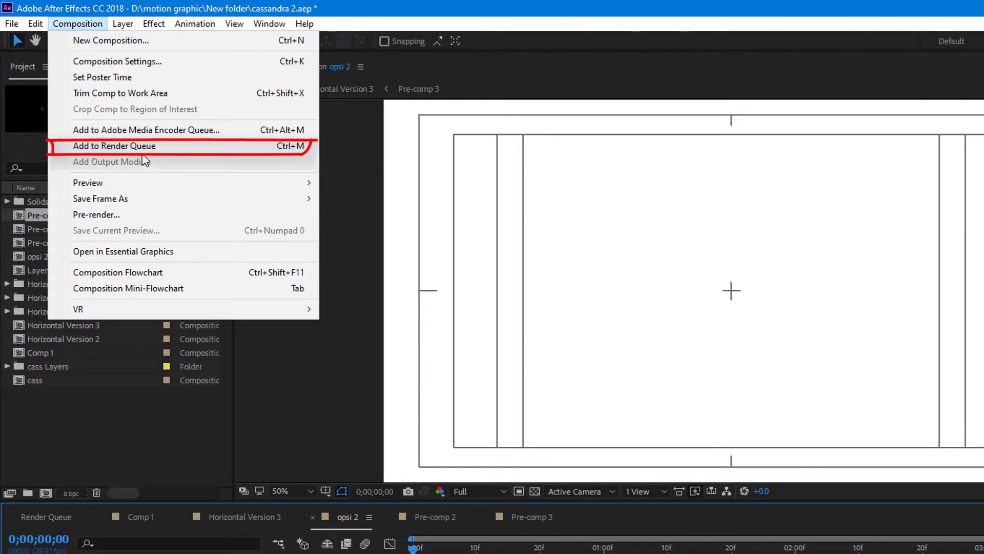
{"action": "left_click", "coordinate": [153, 146]}
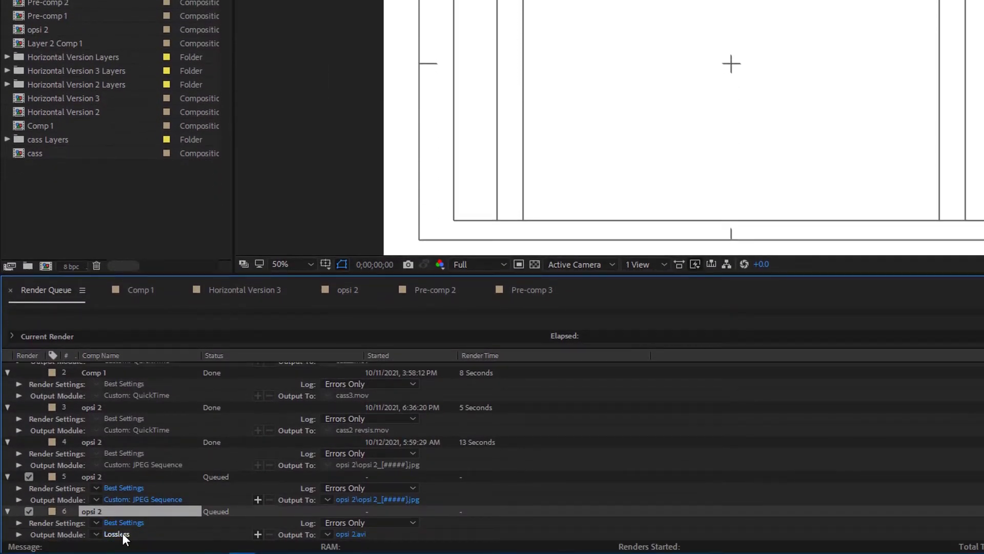
{"action": "left_click", "coordinate": [122, 533]}
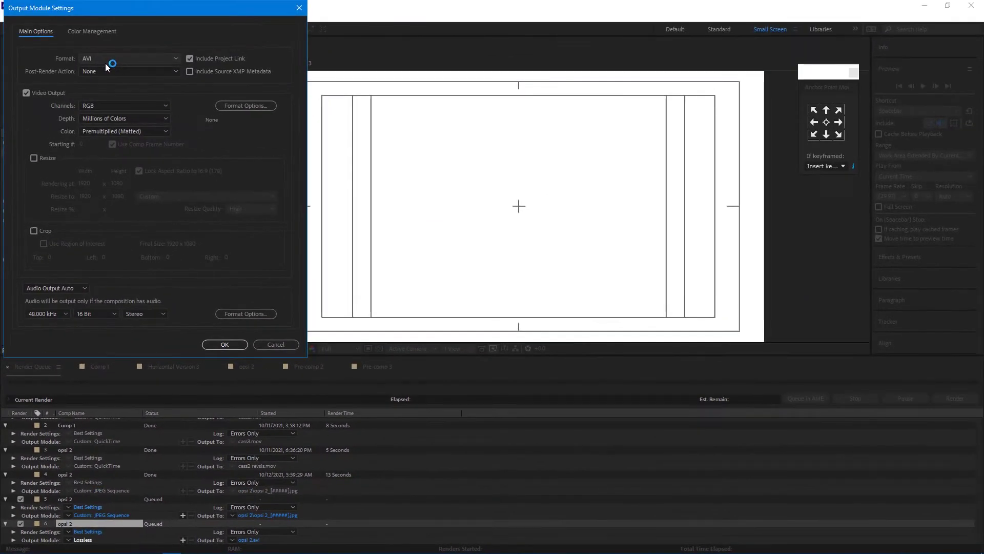
{"action": "left_click", "coordinate": [106, 60]}
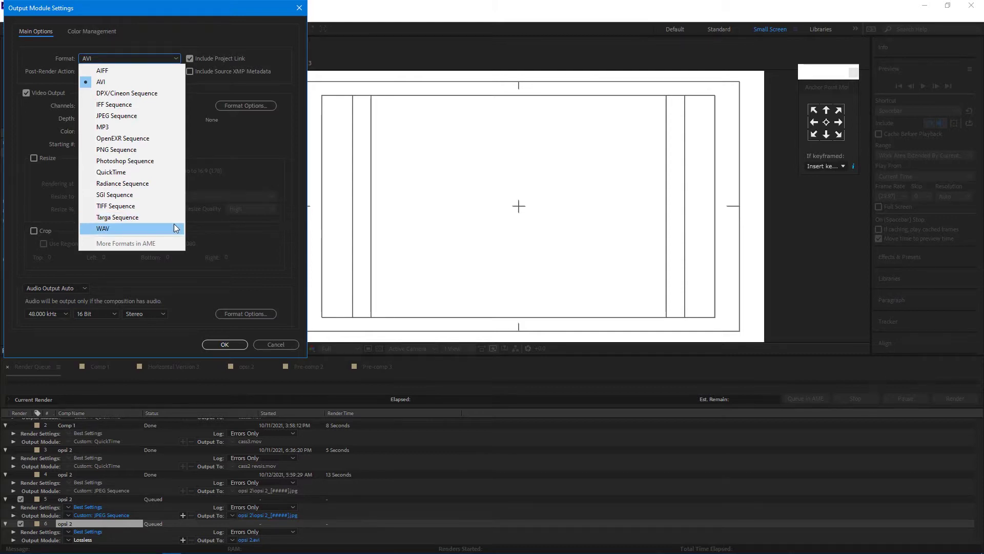
{"action": "left_click", "coordinate": [159, 118]}
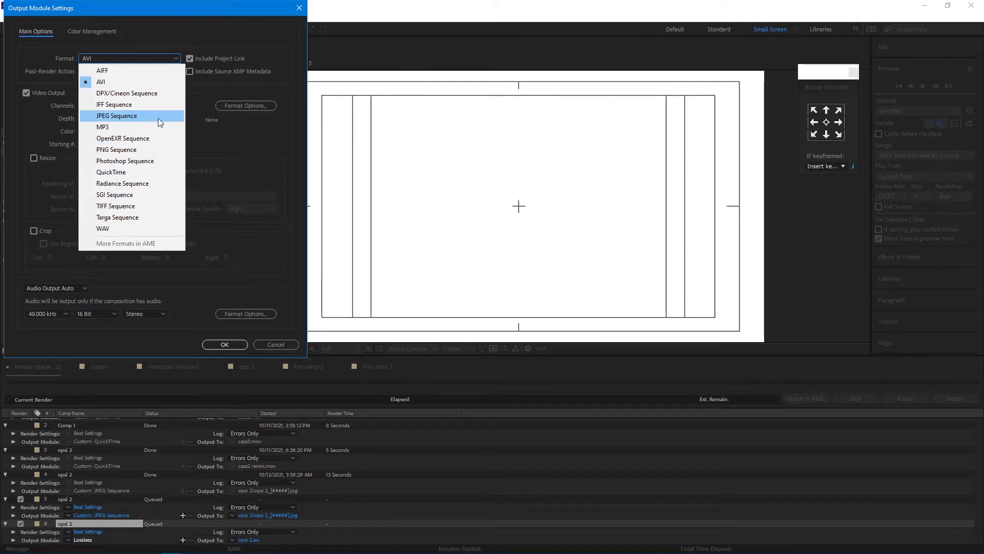
{"action": "left_click", "coordinate": [158, 116]}
{"action": "left_click", "coordinate": [225, 344]}
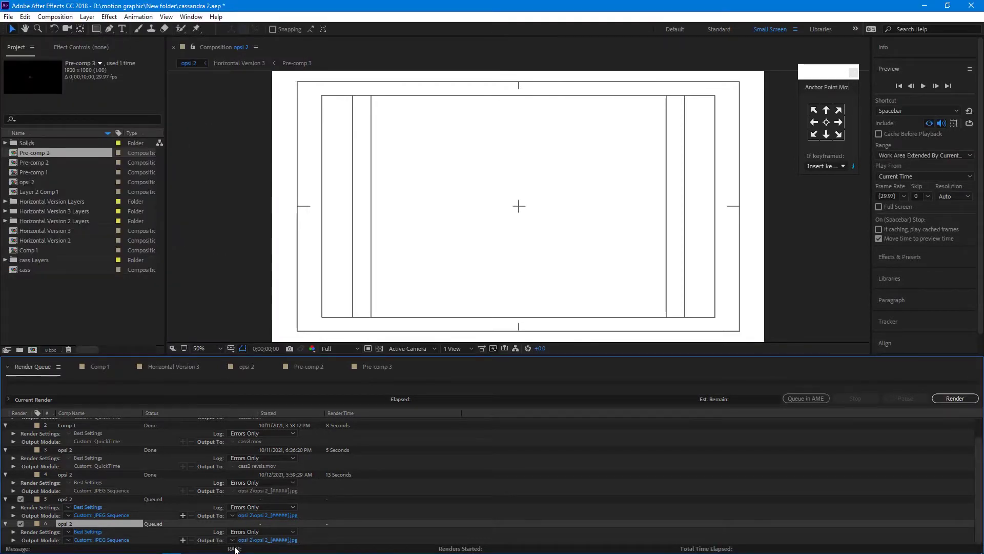
Set the render output location to SuhendArt (D:)
{"action": "left_click", "coordinate": [254, 541]}
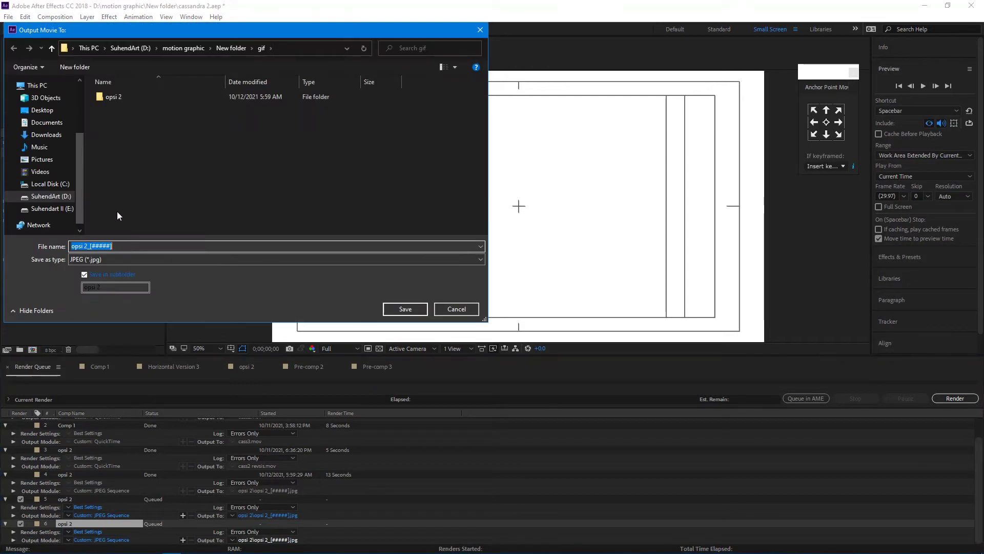
{"action": "left_click", "coordinate": [64, 201]}
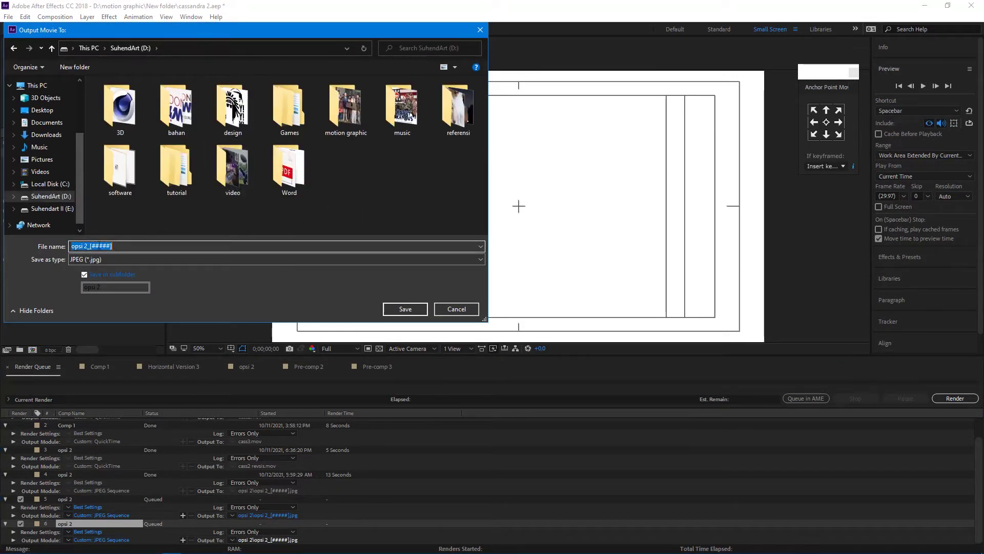
{"action": "left_click_drag", "start_coordinate": [122, 247], "coordinate": [96, 247]}
{"action": "left_click", "coordinate": [390, 312]}
{"action": "left_click", "coordinate": [408, 313]}
Render the queued JPEG sequences, overwriting existing frames, then minimize After Effects
{"action": "left_click", "coordinate": [952, 399]}
{"action": "left_click", "coordinate": [538, 292]}
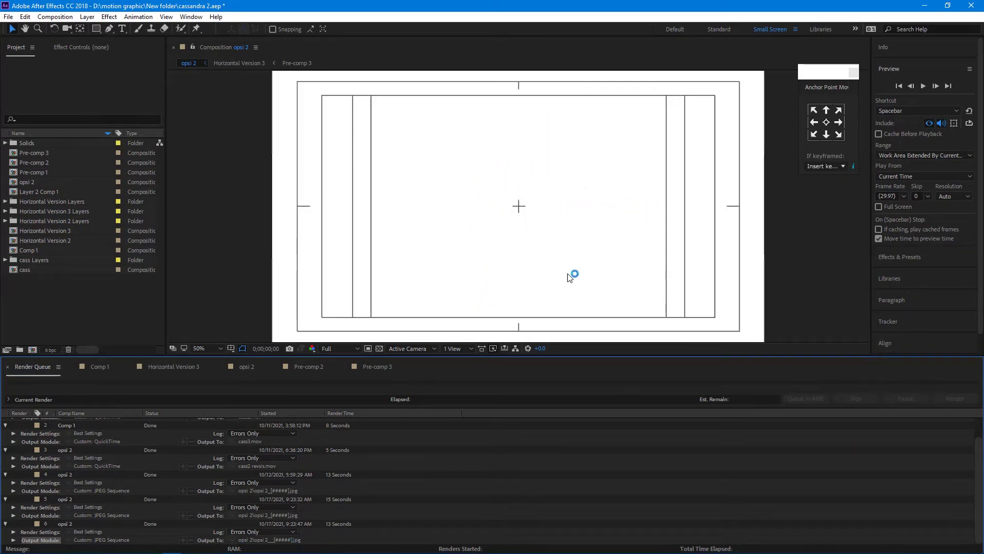
{"action": "left_click", "coordinate": [927, 5]}
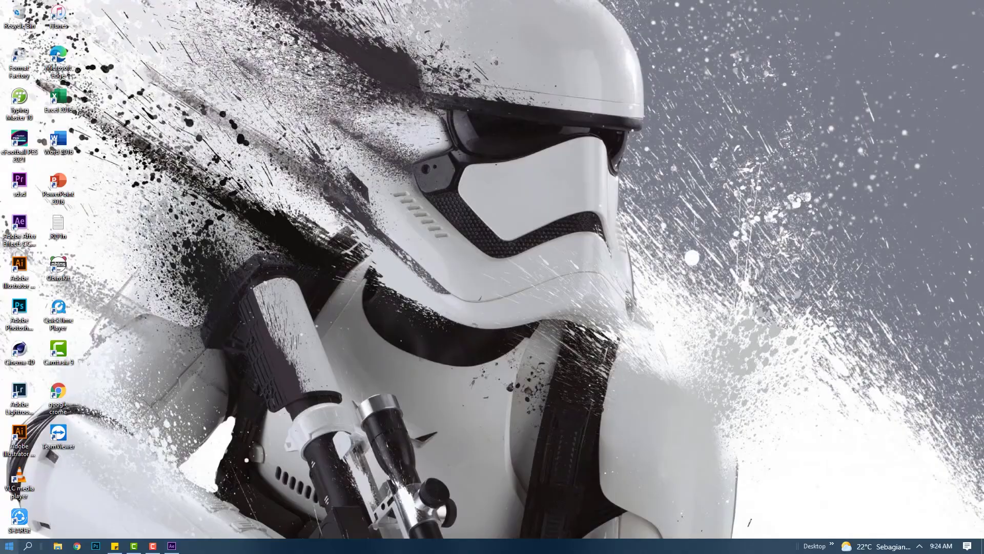
Launch Photoshop and start a new 1920 × 1080 px, 72 ppi RGB document
{"action": "left_click", "coordinate": [96, 546]}
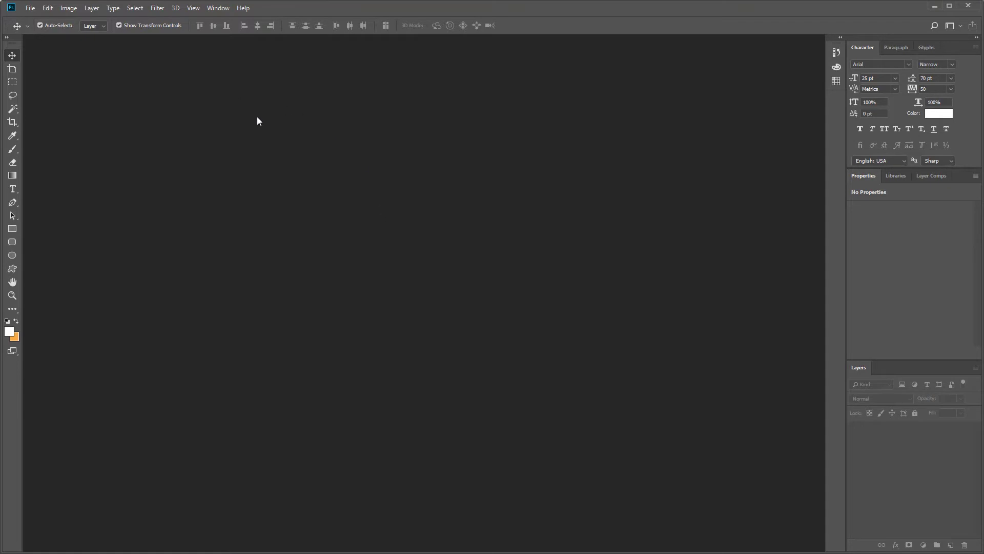
{"action": "left_click", "coordinate": [29, 10]}
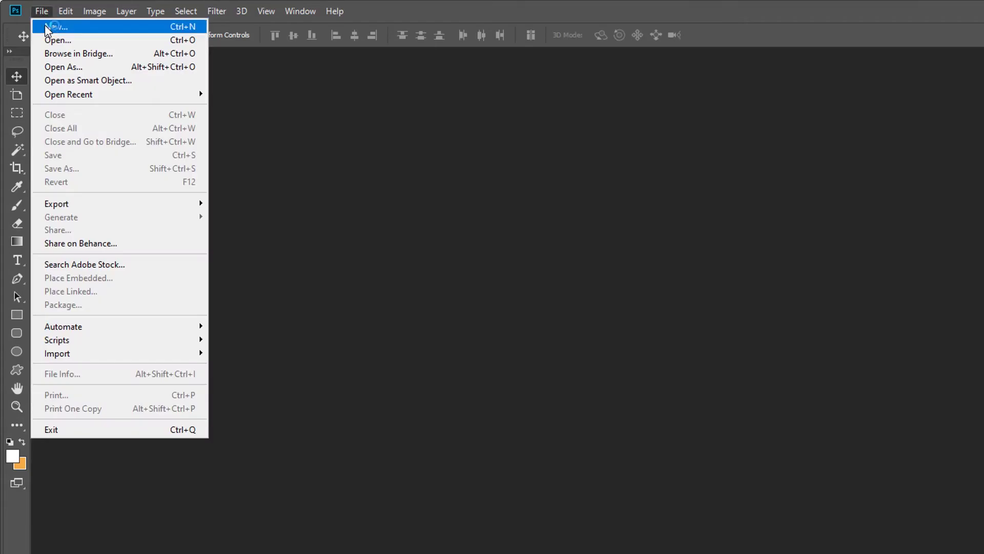
{"action": "left_click", "coordinate": [47, 27]}
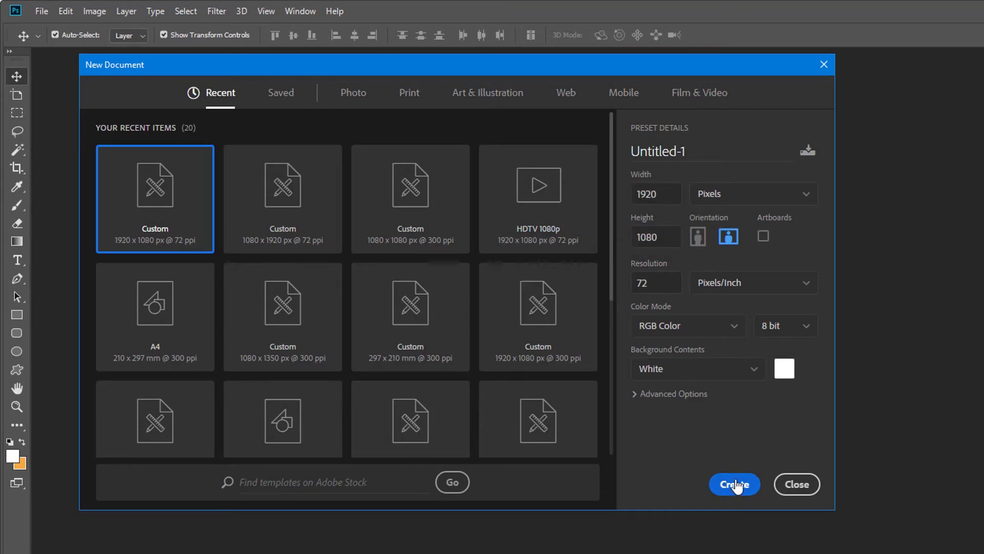
Create the blank Untitled-1 canvas and switch to the Motion workspace with a timeline
{"action": "left_click", "coordinate": [736, 484]}
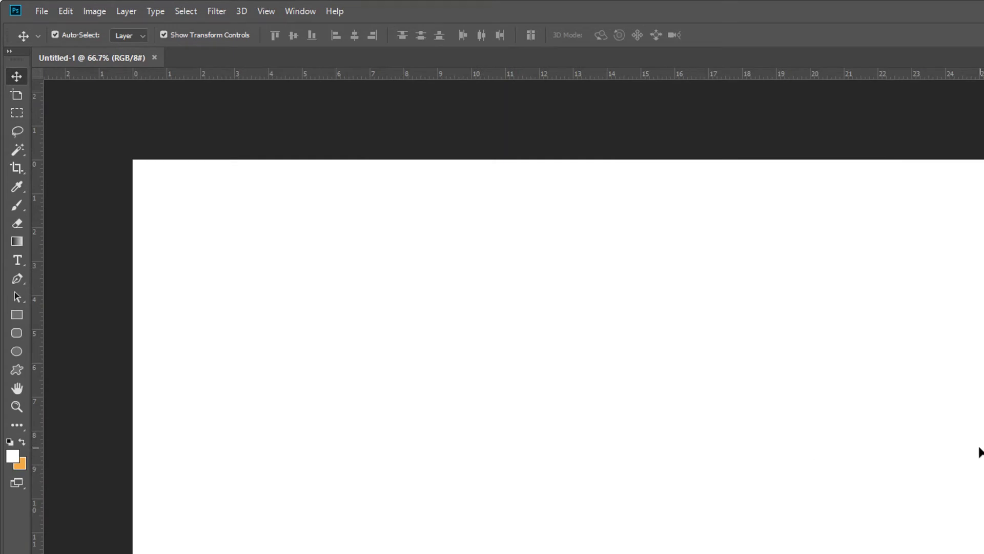
{"action": "left_click", "coordinate": [300, 12]}
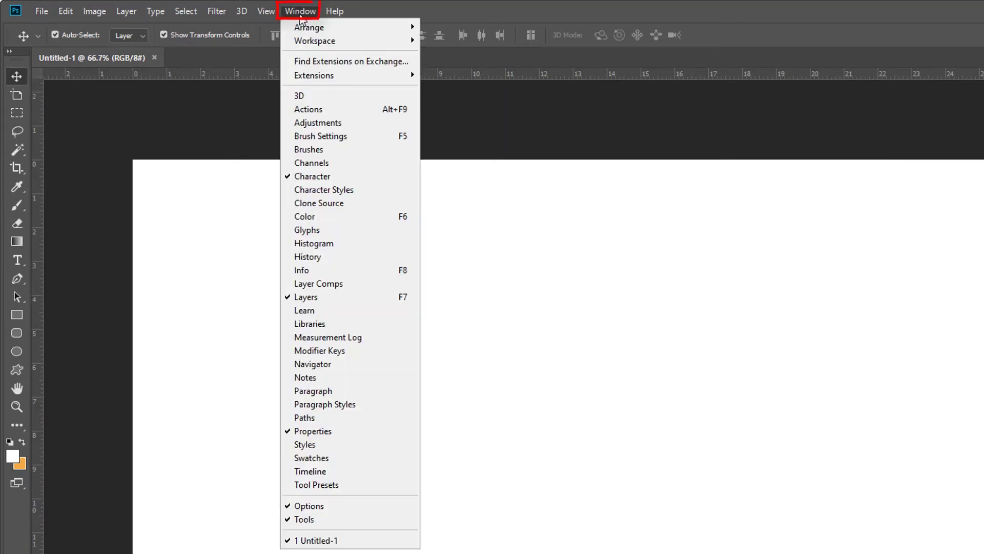
{"action": "mouse_move", "coordinate": [315, 41]}
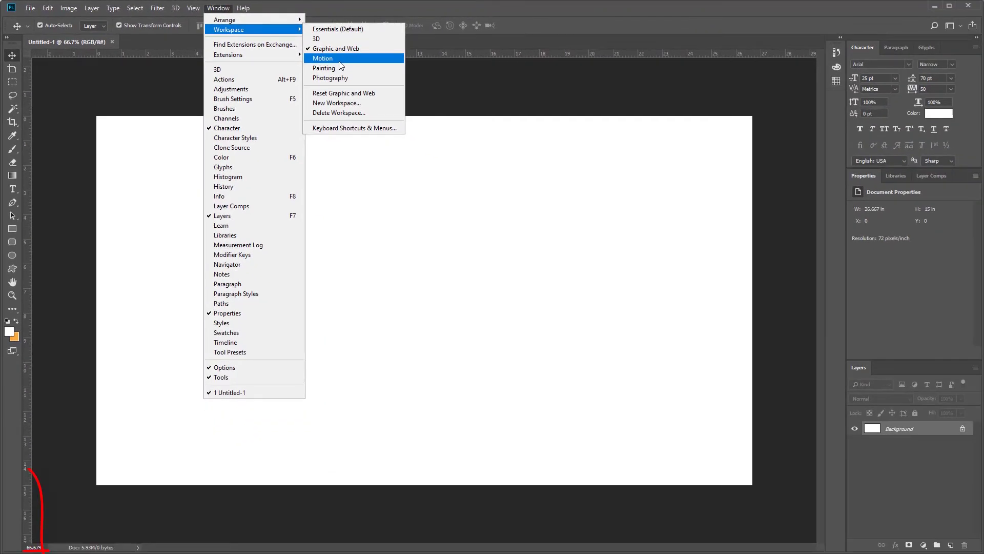
{"action": "left_click", "coordinate": [461, 83]}
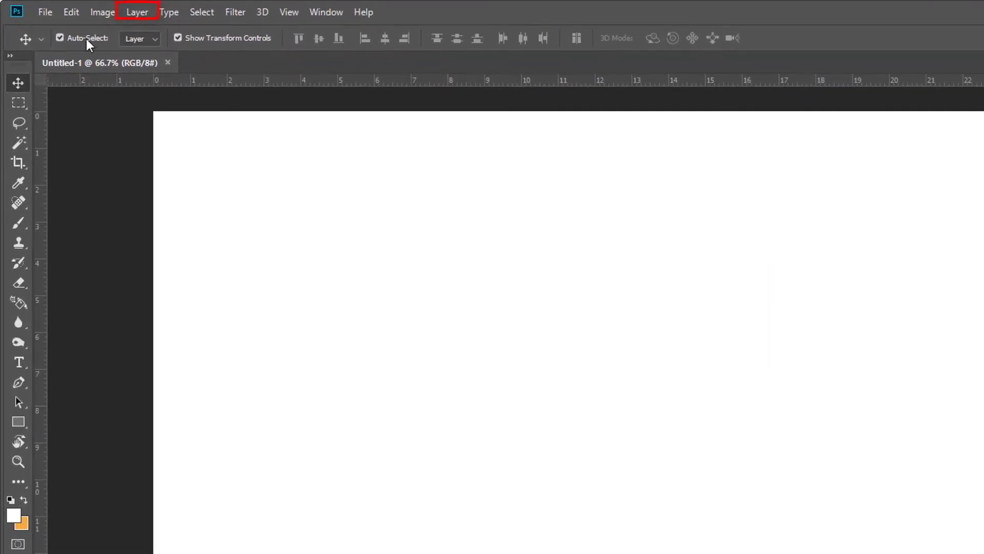
{"action": "left_click", "coordinate": [137, 12]}
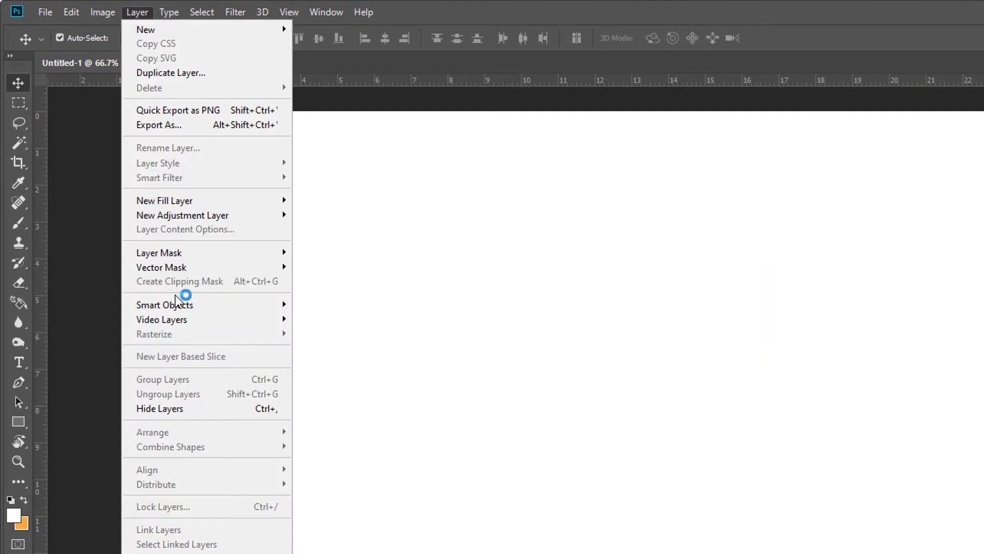
{"action": "mouse_move", "coordinate": [162, 318]}
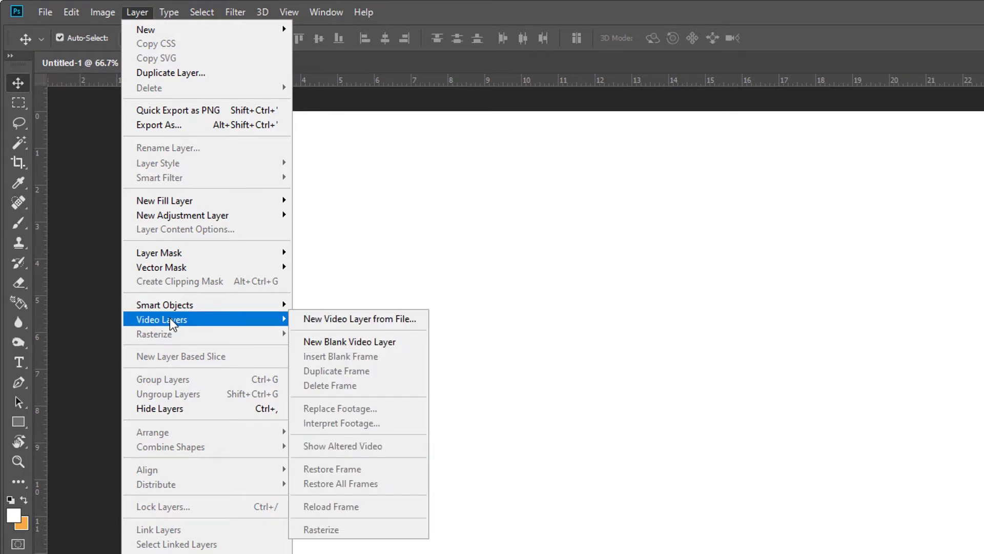
Import the opsi 2 frames from D:, starting at opsi 2_00000, as a video layer
{"action": "left_click", "coordinate": [338, 323]}
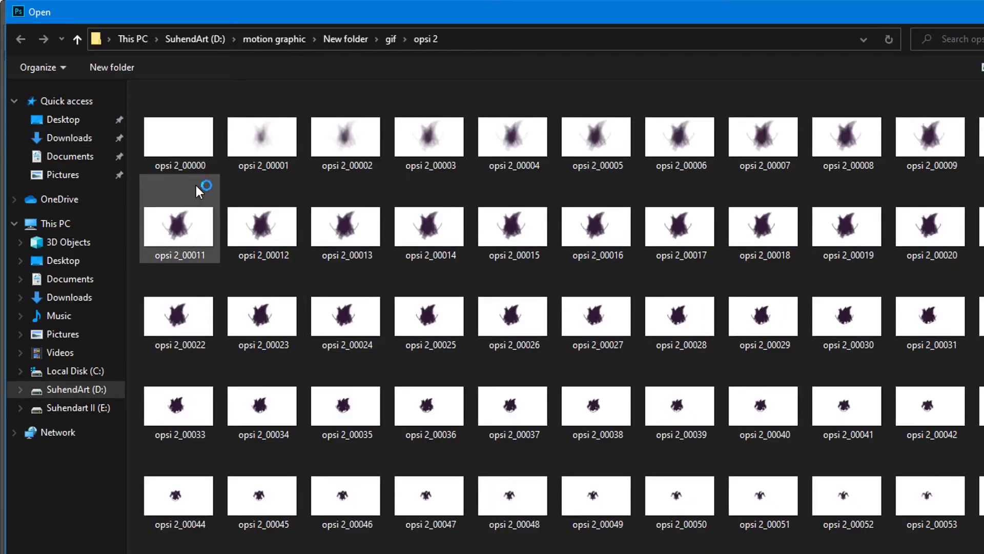
{"action": "left_click", "coordinate": [199, 39]}
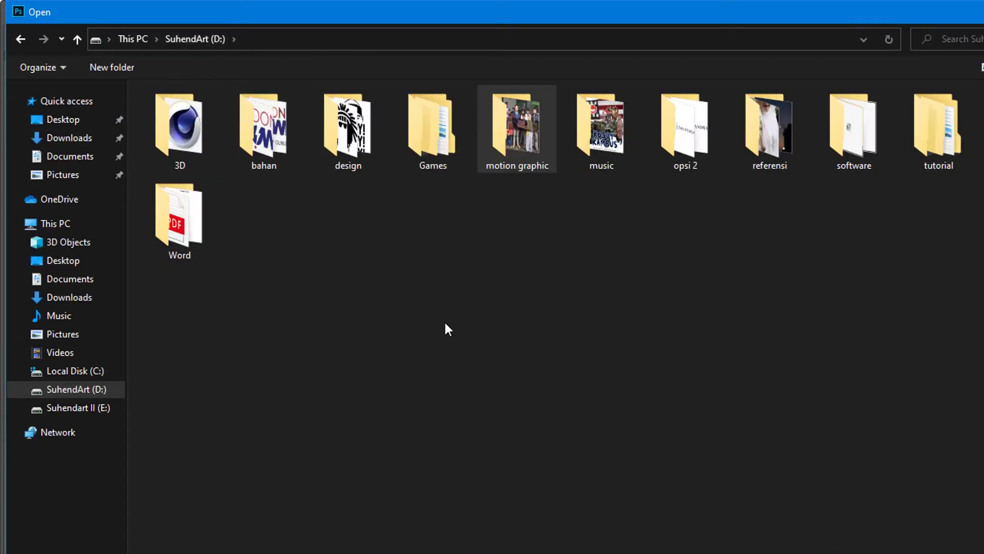
{"action": "double_click", "coordinate": [688, 148]}
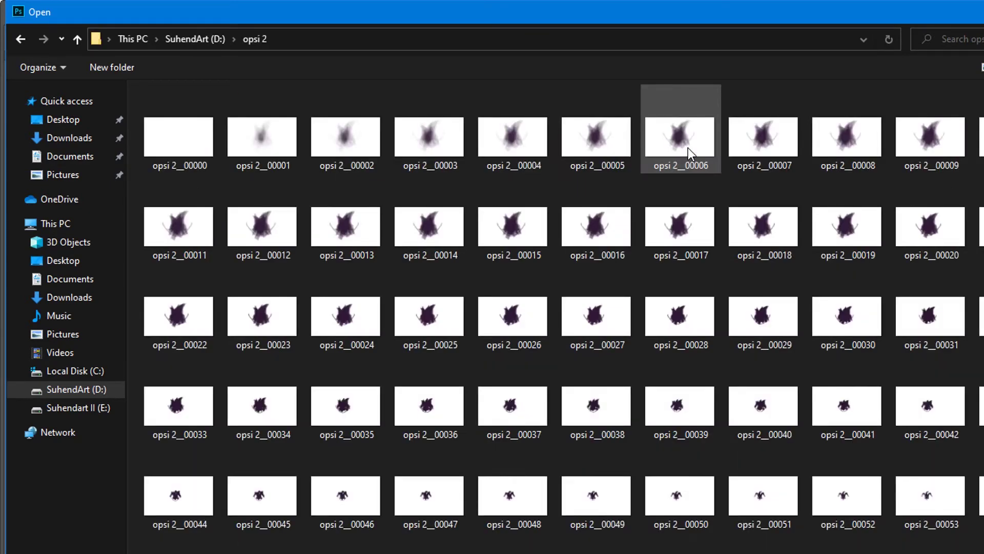
{"action": "left_click", "coordinate": [190, 129]}
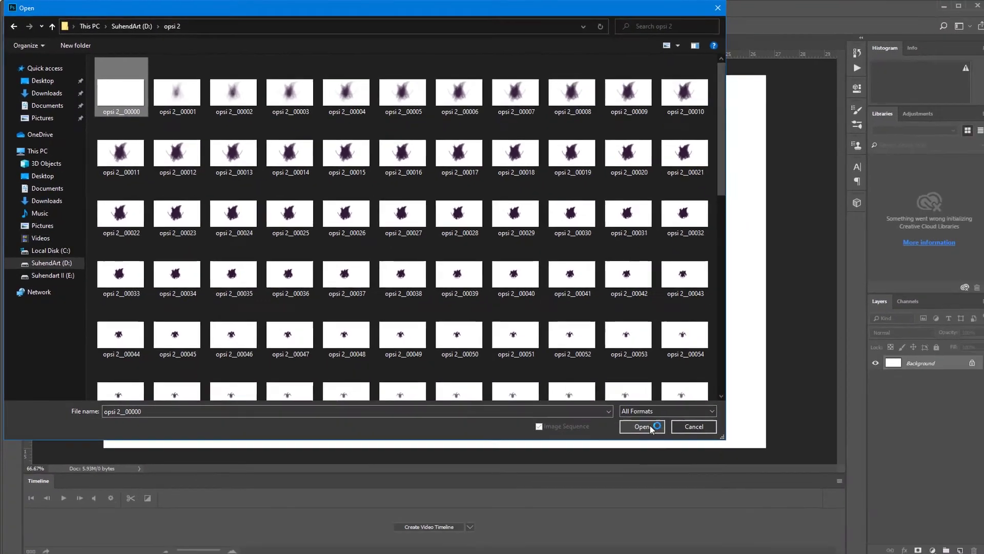
{"action": "left_click", "coordinate": [645, 423]}
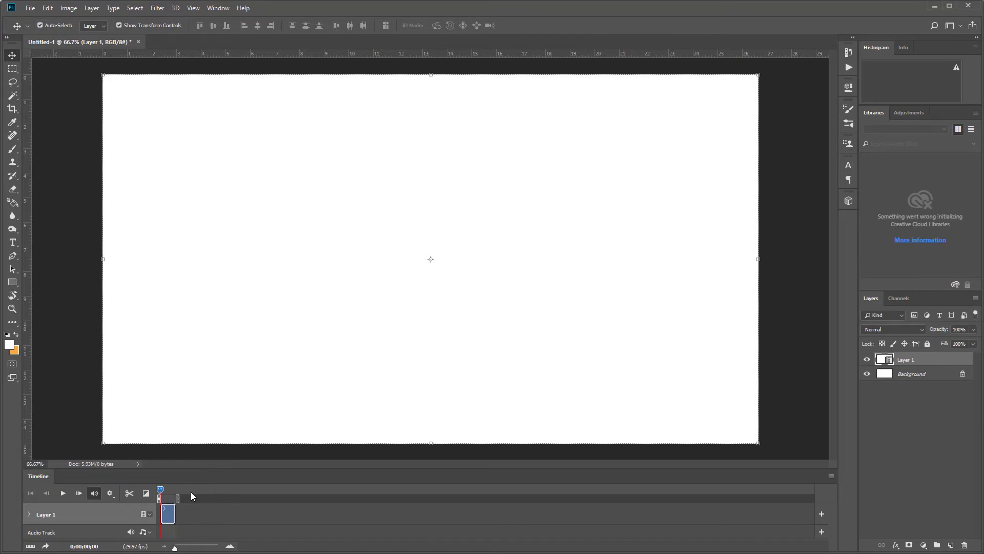
{"action": "key", "text": "space"}
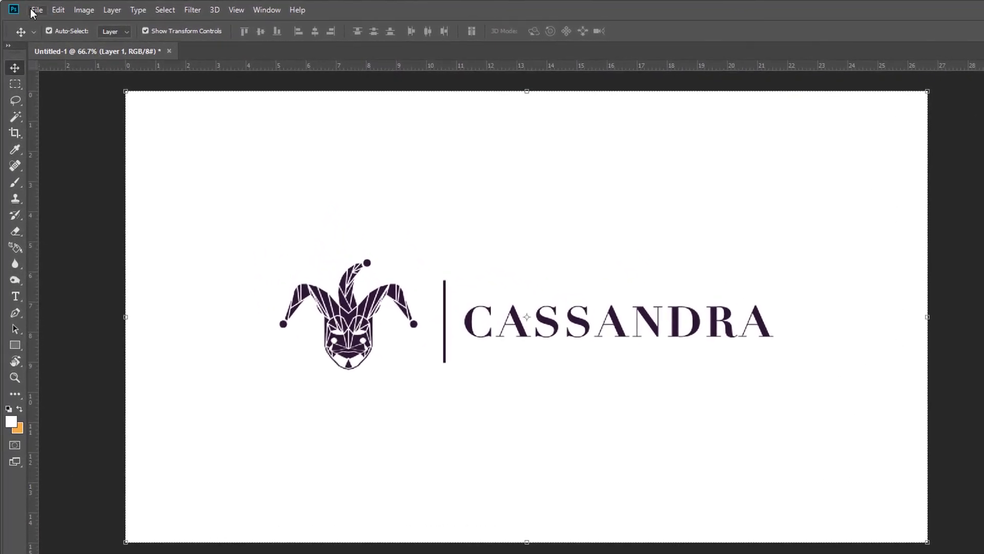
Open the File menu once playback reaches the complete CASSANDRA logo
{"action": "left_click", "coordinate": [30, 8]}
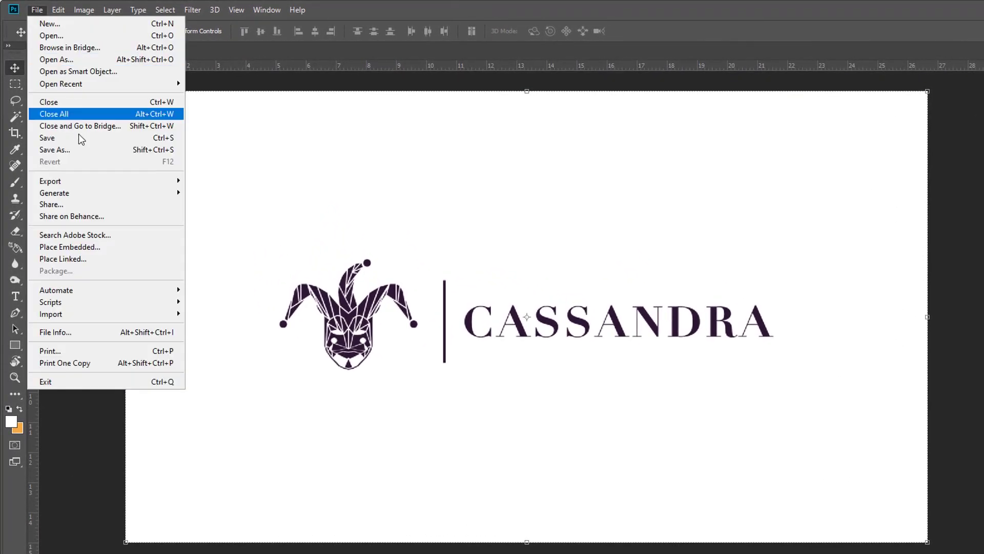
{"action": "mouse_move", "coordinate": [92, 180]}
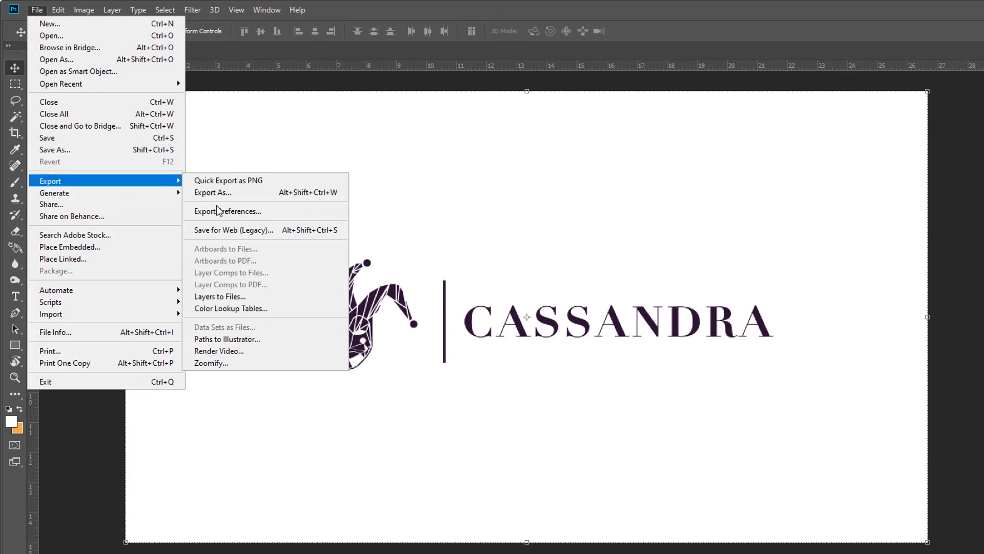
Configure Save for Web as GIF with 256 colors and Bicubic quality, then save
{"action": "key", "text": "ctrl+alt+shift+s"}
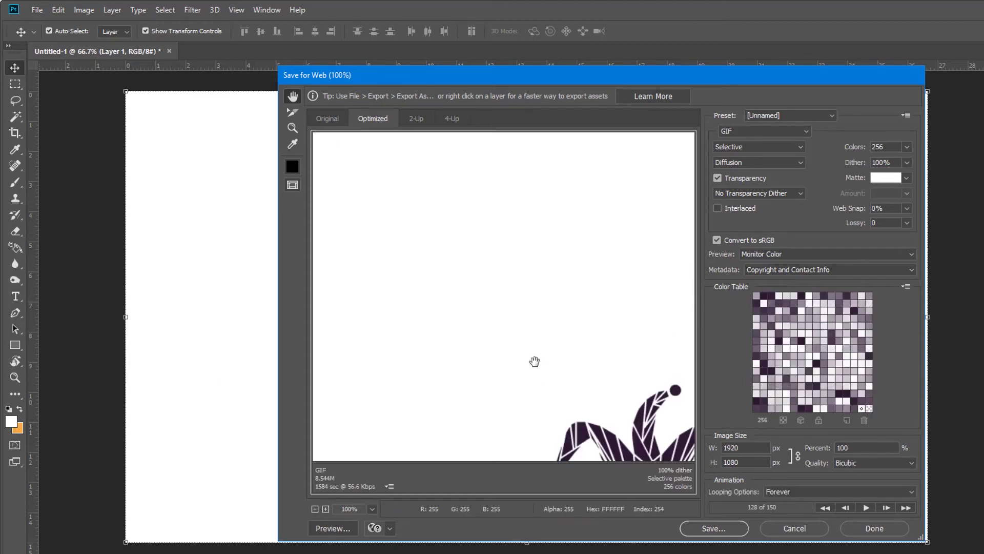
{"action": "scroll", "coordinate": [534, 359], "scroll_direction": "down", "scroll_amount": 2}
{"action": "scroll", "coordinate": [545, 364], "scroll_direction": "down", "scroll_amount": 3}
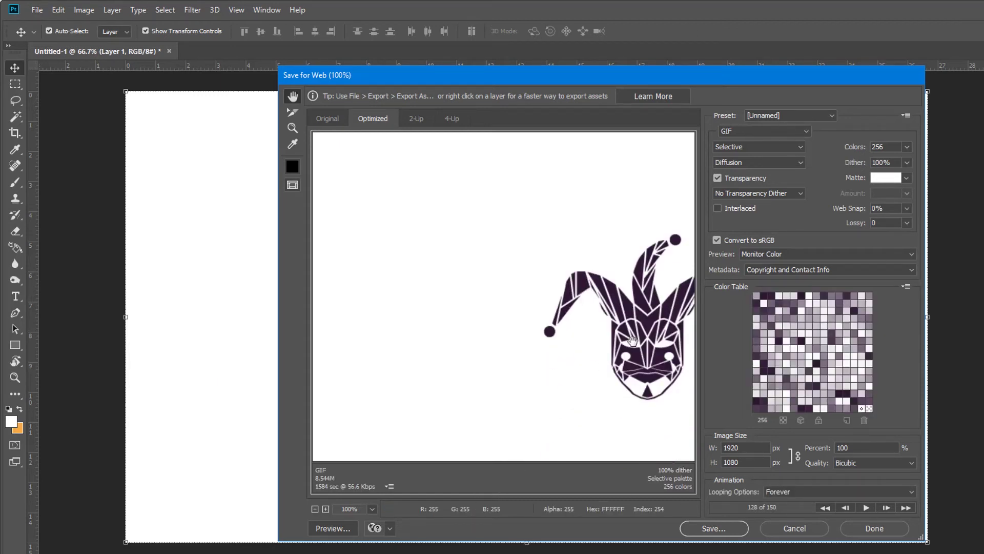
{"action": "mouse_move", "coordinate": [814, 363]}
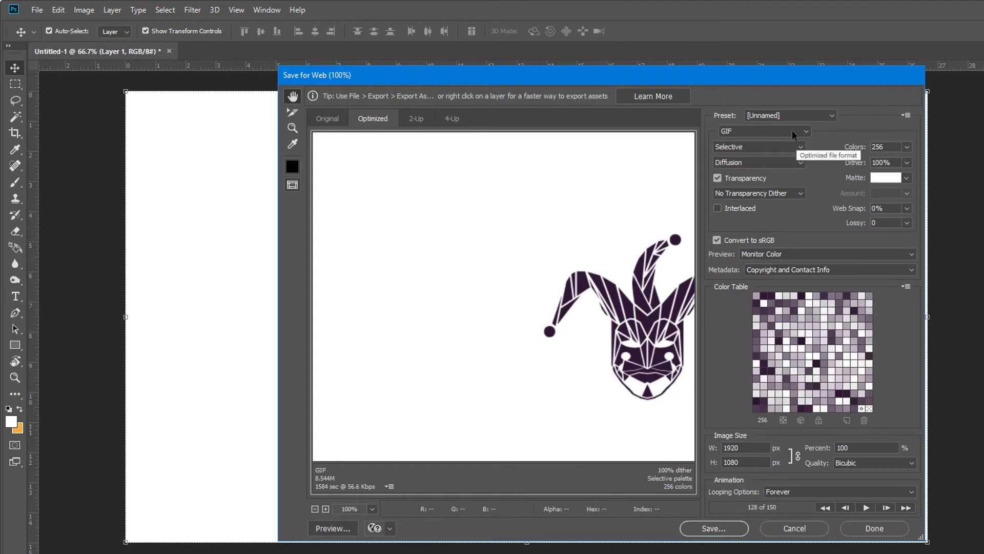
{"action": "left_click", "coordinate": [792, 131]}
{"action": "left_click", "coordinate": [792, 128]}
{"action": "left_click", "coordinate": [907, 146]}
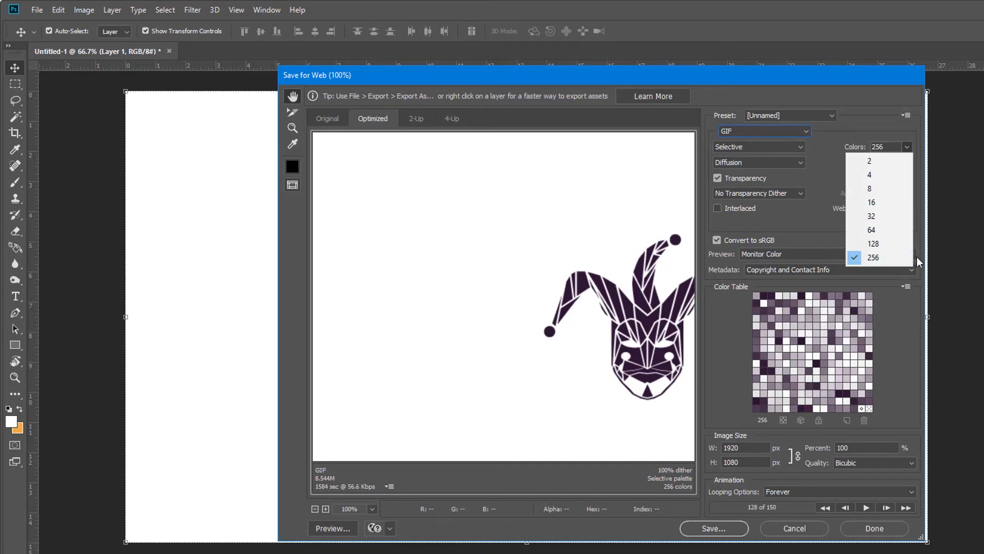
{"action": "left_click", "coordinate": [835, 147]}
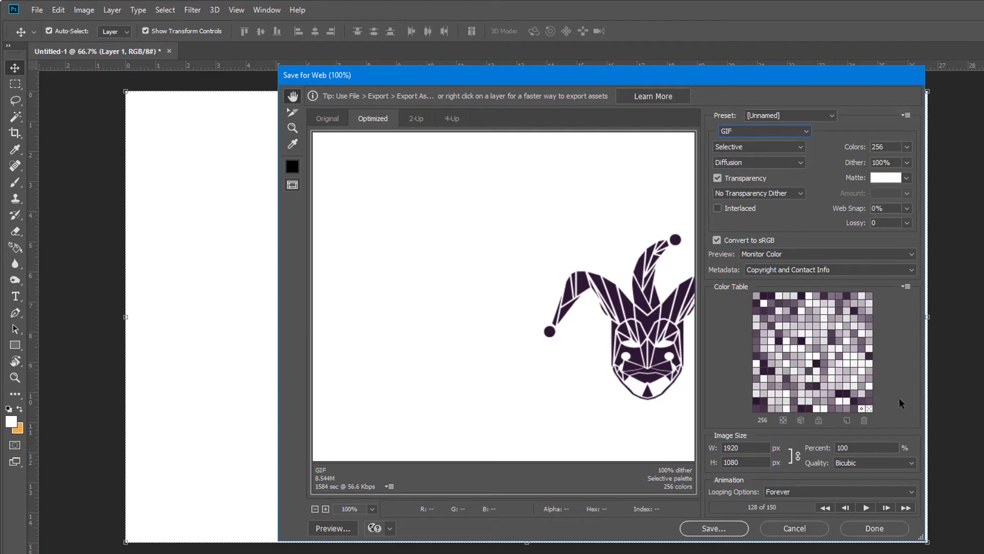
{"action": "left_click", "coordinate": [863, 464]}
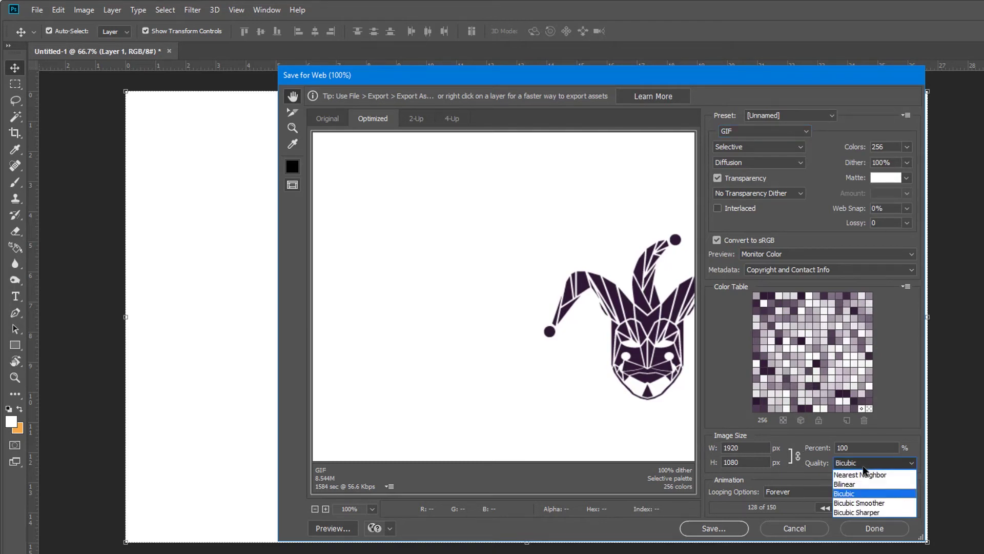
{"action": "left_click", "coordinate": [846, 493]}
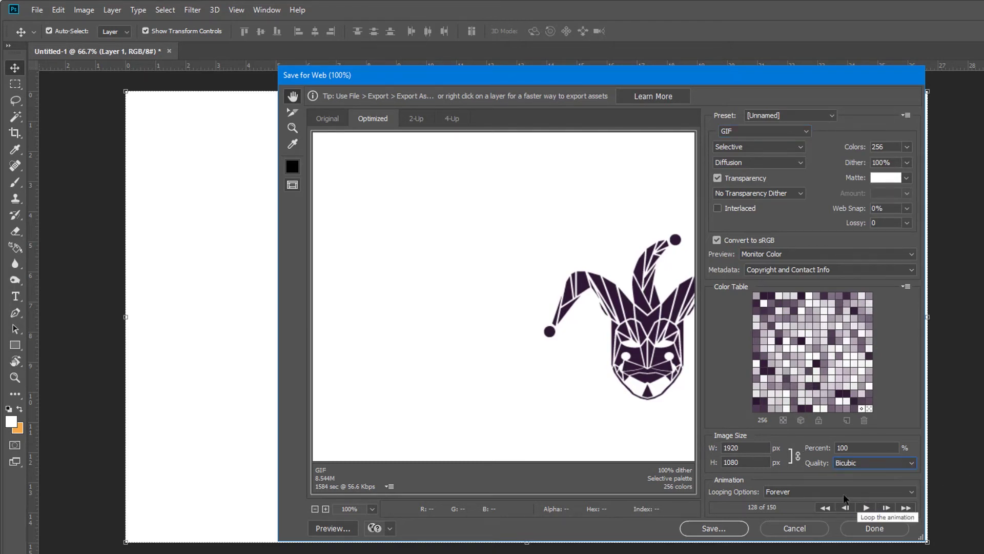
{"action": "left_click", "coordinate": [723, 529]}
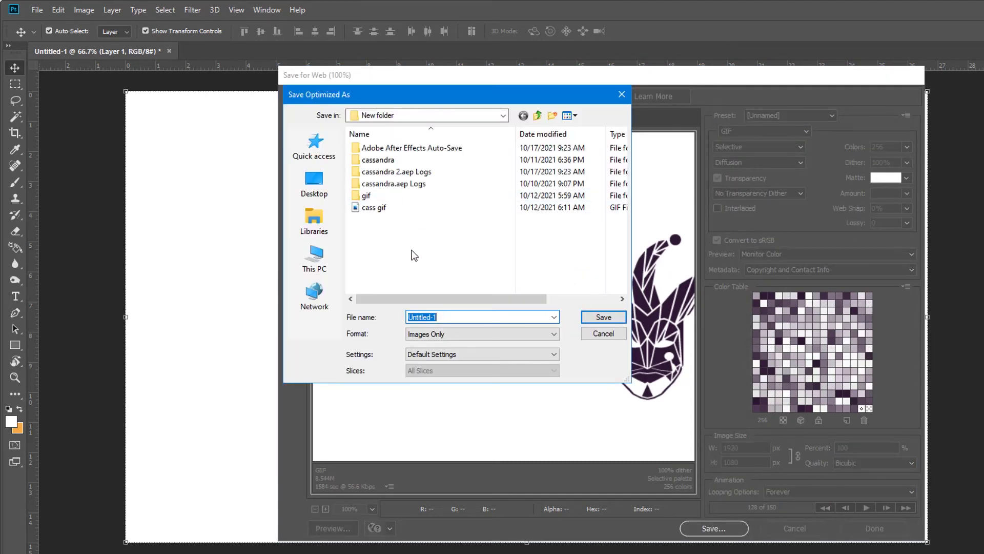
Save the optimized GIF as Untitled-1.gif on SuhendArt (D:)
{"action": "left_click", "coordinate": [327, 263]}
{"action": "scroll", "coordinate": [400, 246], "scroll_direction": "down", "scroll_amount": 4}
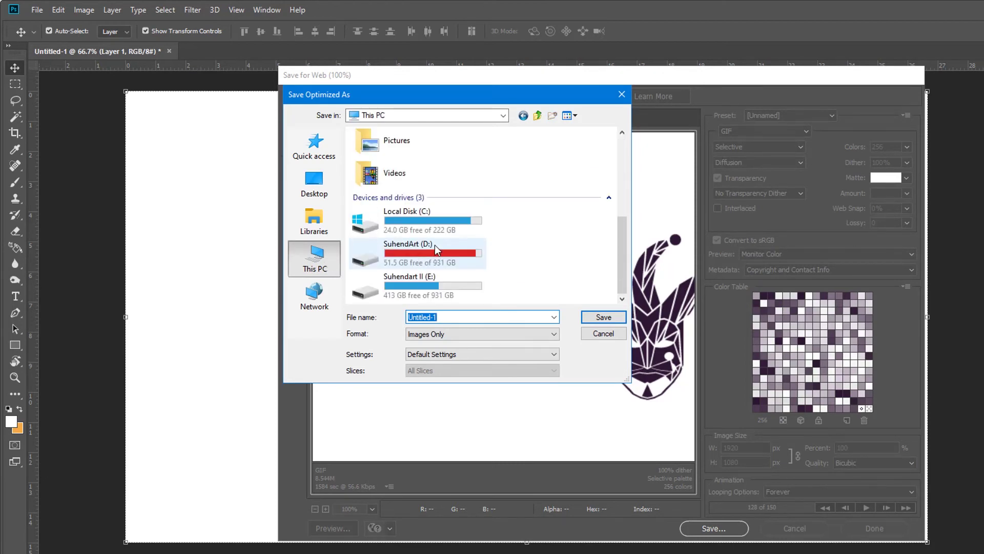
{"action": "double_click", "coordinate": [435, 263]}
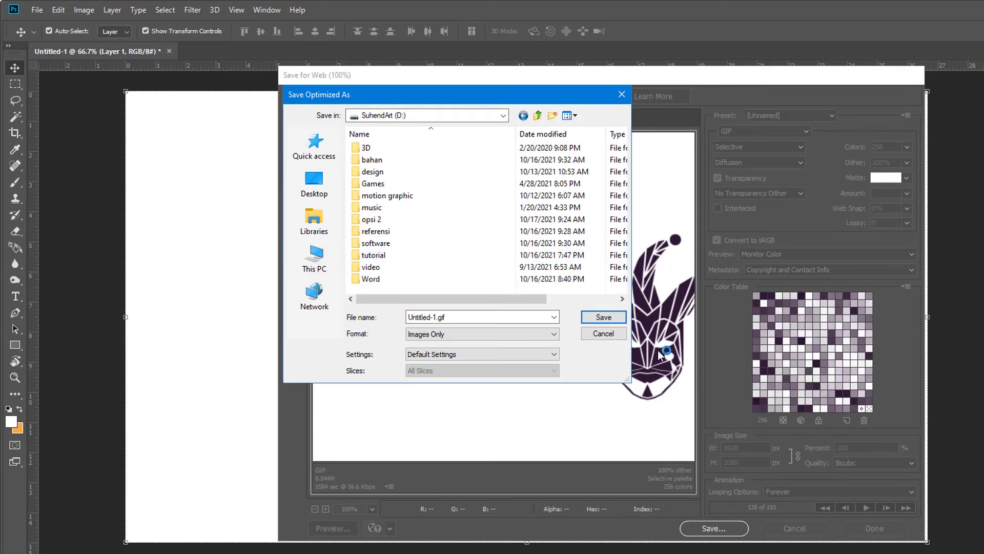
{"action": "left_click", "coordinate": [594, 332]}
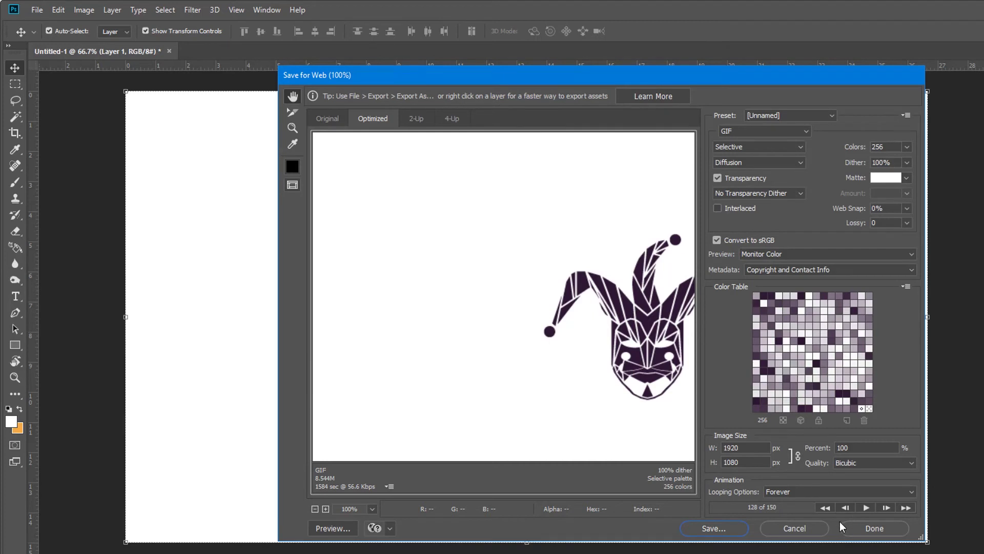
{"action": "left_click", "coordinate": [850, 528]}
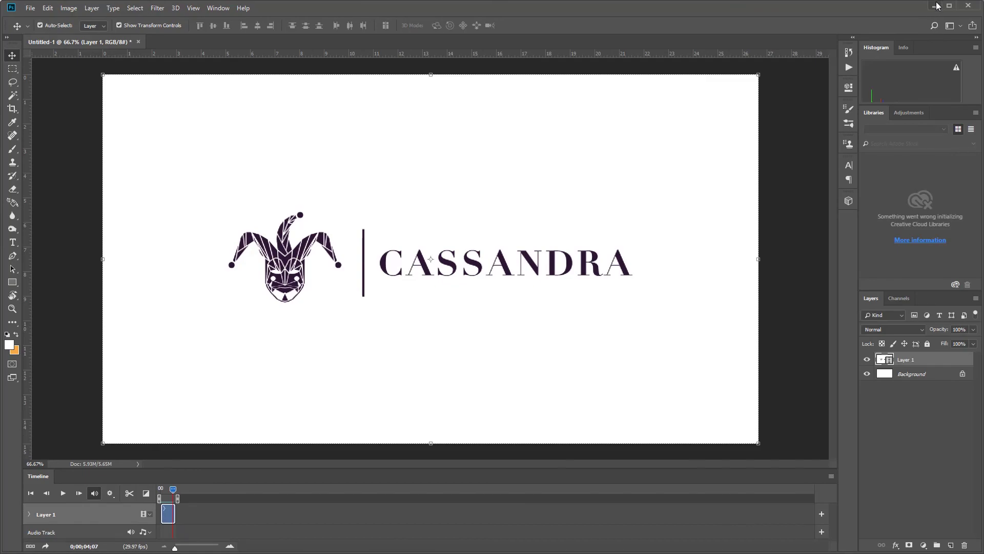
Open drive D in File Explorer and preview the Untitled-1 GIF playing
{"action": "left_click", "coordinate": [935, 6]}
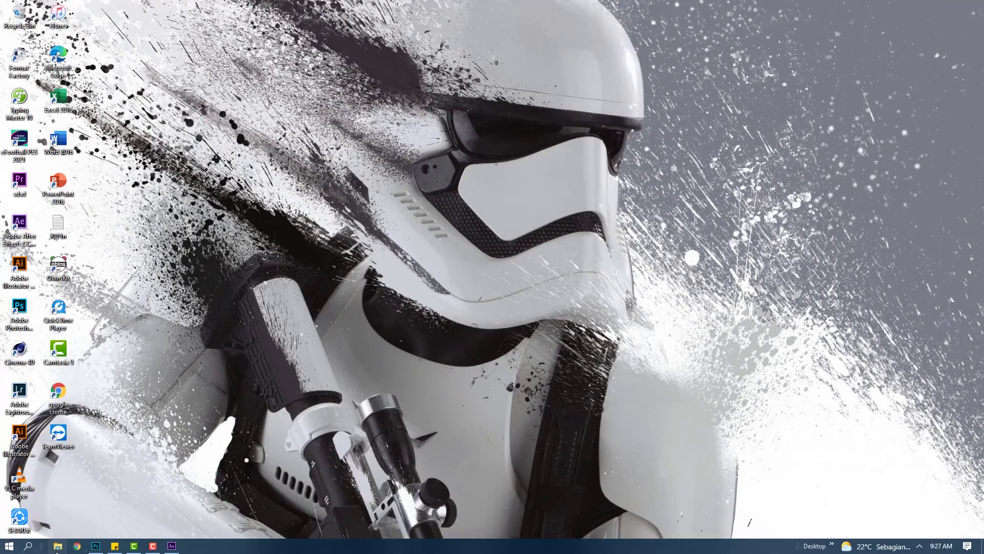
{"action": "left_click", "coordinate": [58, 546]}
{"action": "left_click", "coordinate": [60, 305]}
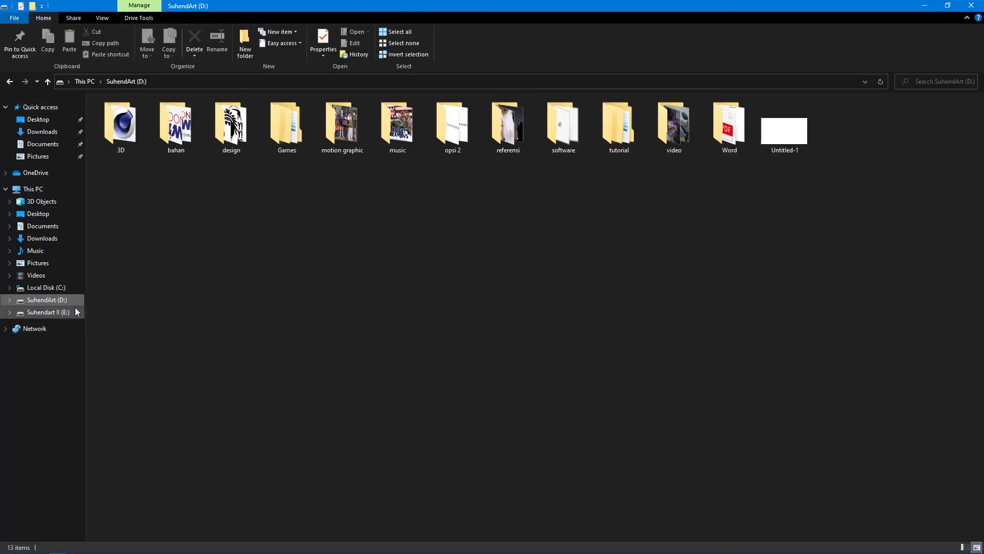
{"action": "left_click", "coordinate": [773, 124]}
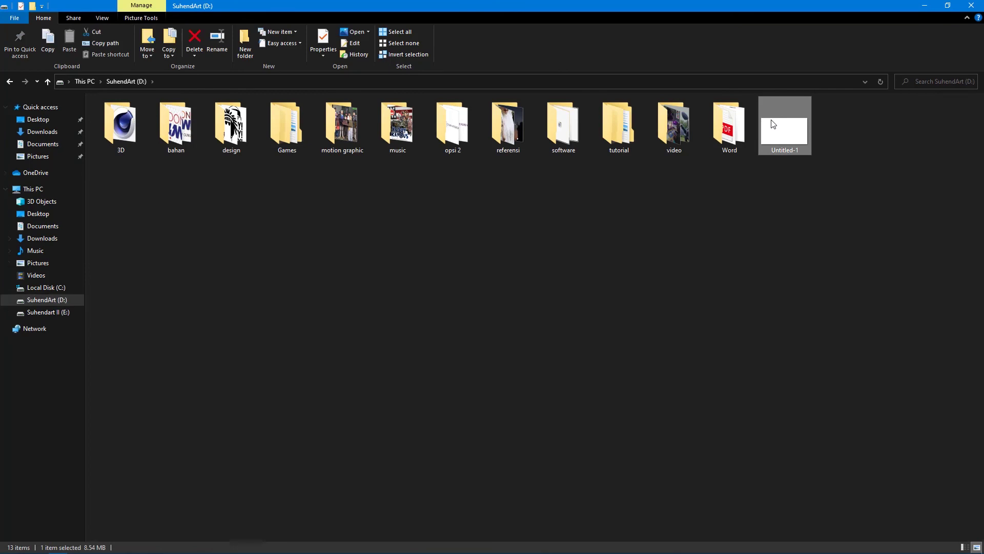
{"action": "double_click", "coordinate": [773, 124]}
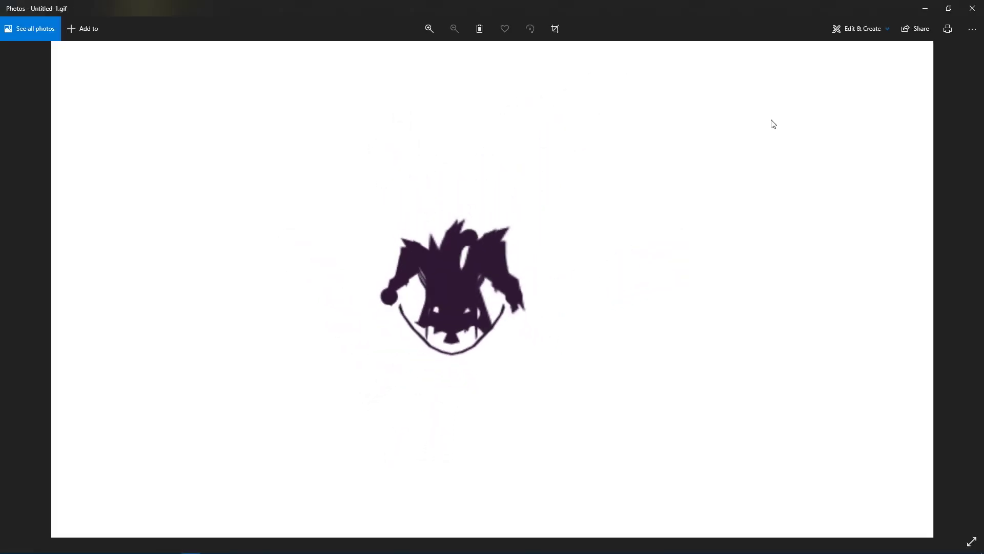
{"action": "left_click", "coordinate": [975, 7]}
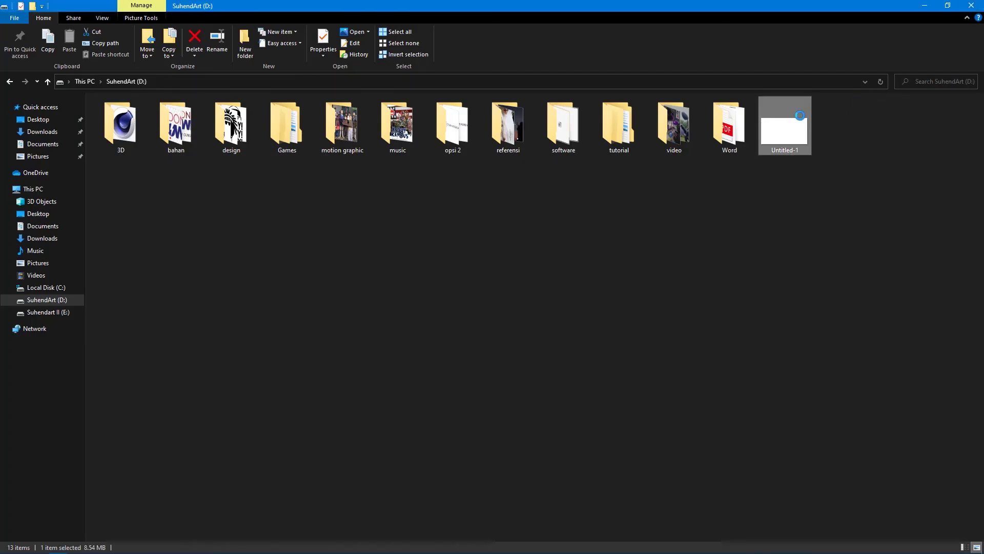
Check Untitled-1's Properties to confirm an 8.54 MB GIF, then minimize Explorer
{"action": "right_click", "coordinate": [799, 115]}
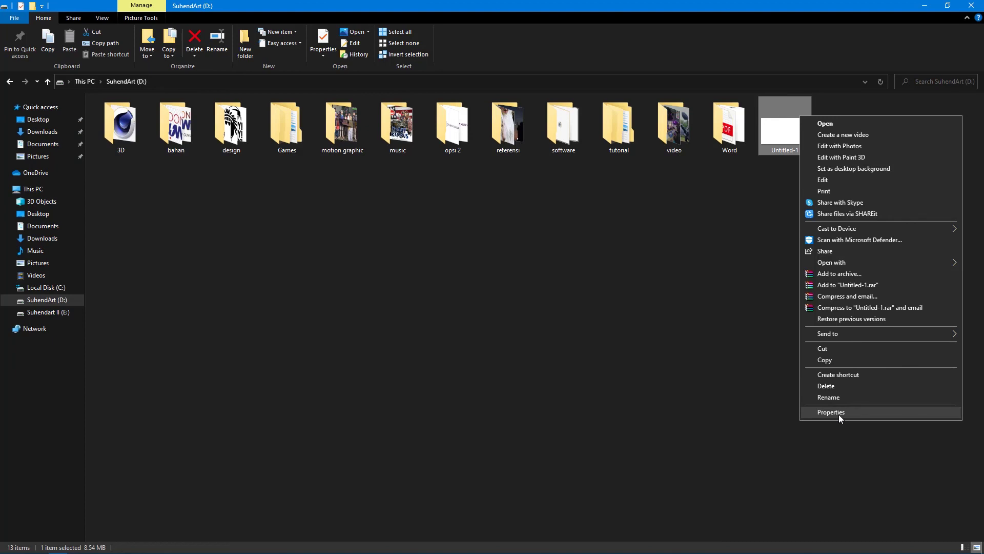
{"action": "left_click", "coordinate": [839, 413]}
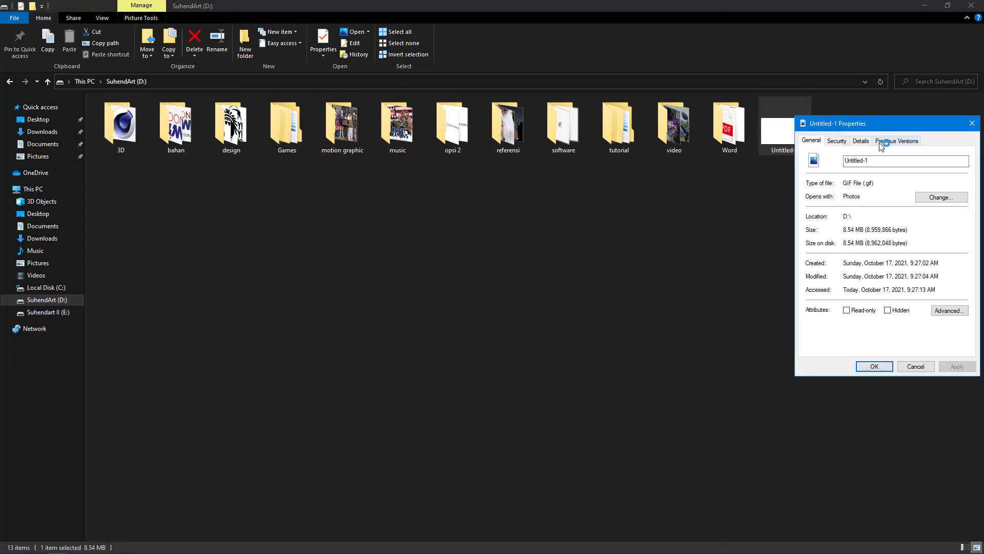
{"action": "left_click_drag", "start_coordinate": [895, 123], "coordinate": [777, 163]}
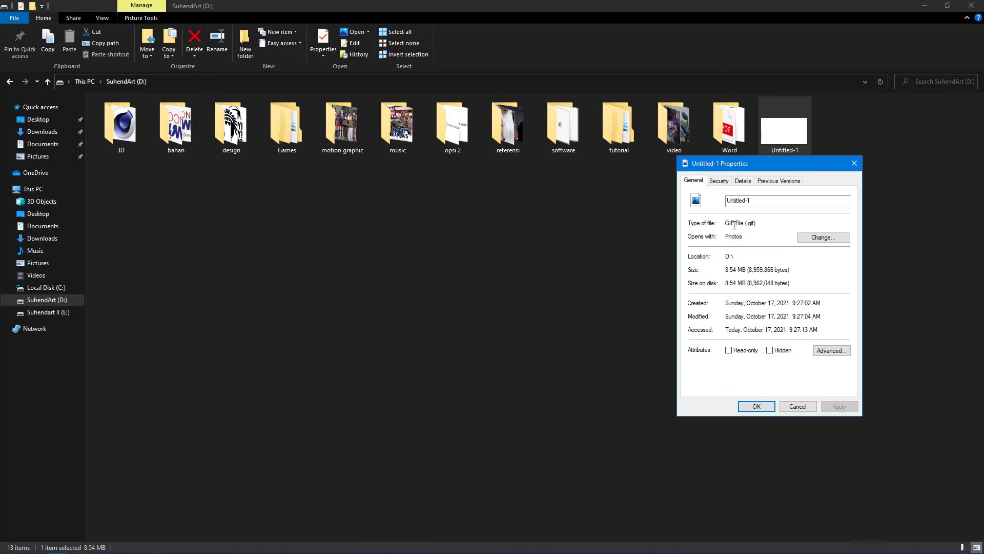
{"action": "left_click", "coordinate": [807, 406]}
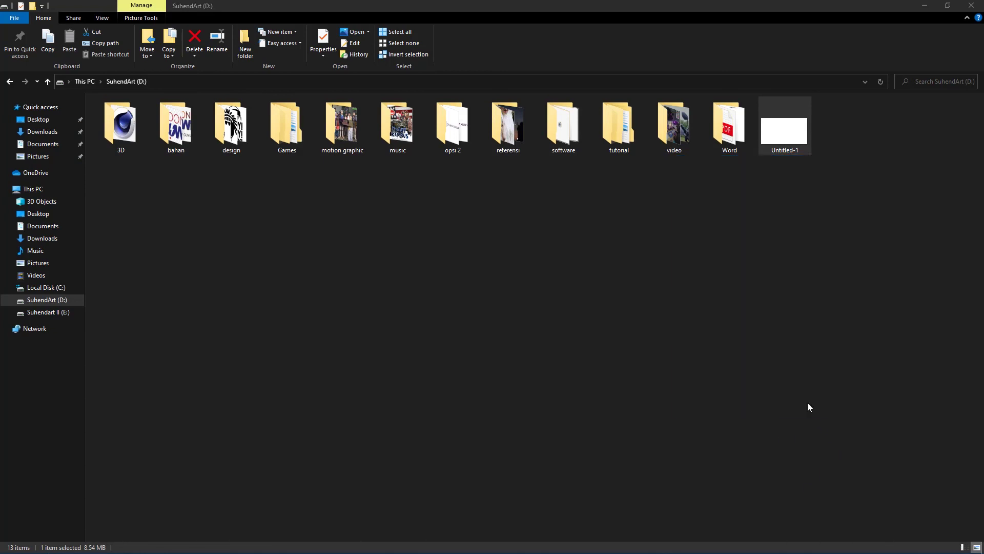
{"action": "left_click", "coordinate": [924, 6]}
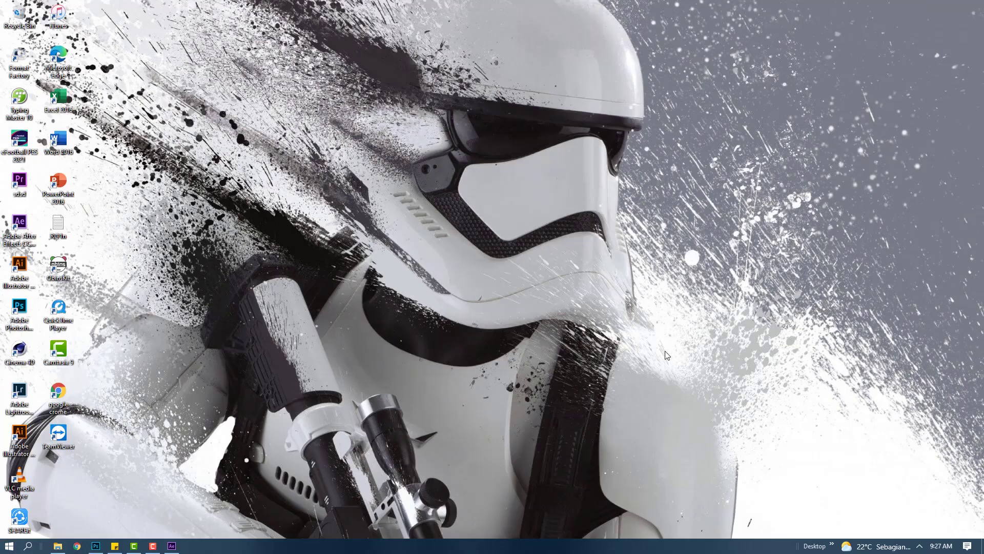